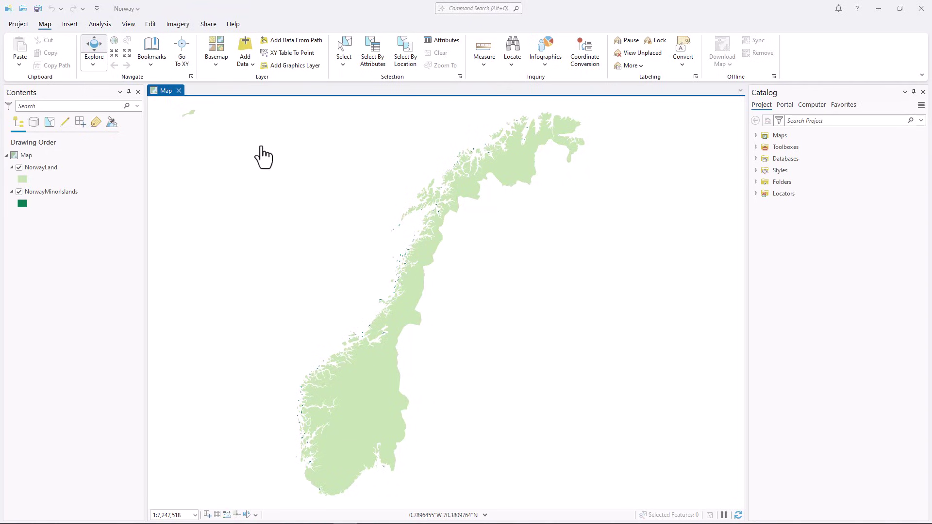
Bring up the Analysis ribbon with its geoprocessing tools
{"action": "left_click", "coordinate": [107, 24]}
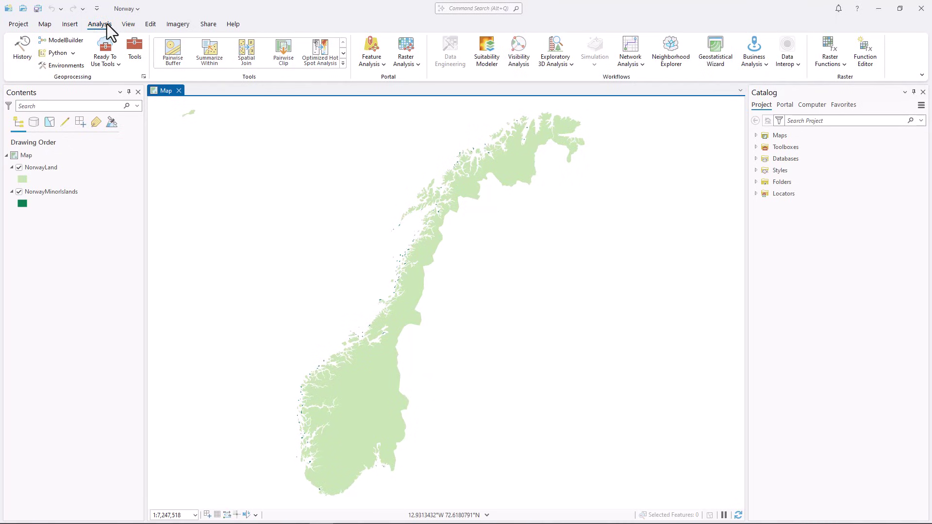
Open the Merge tool from the Manage Data section of the Tools gallery
{"action": "left_click", "coordinate": [343, 67]}
{"action": "scroll", "coordinate": [344, 86], "scroll_direction": "down", "scroll_amount": 3}
{"action": "left_click_drag", "start_coordinate": [345, 86], "coordinate": [351, 156]}
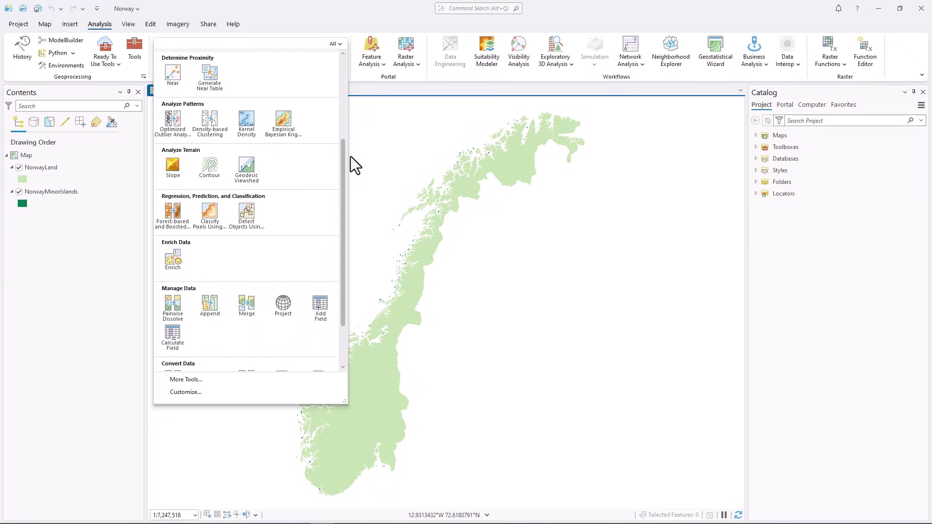
{"action": "left_click", "coordinate": [246, 308]}
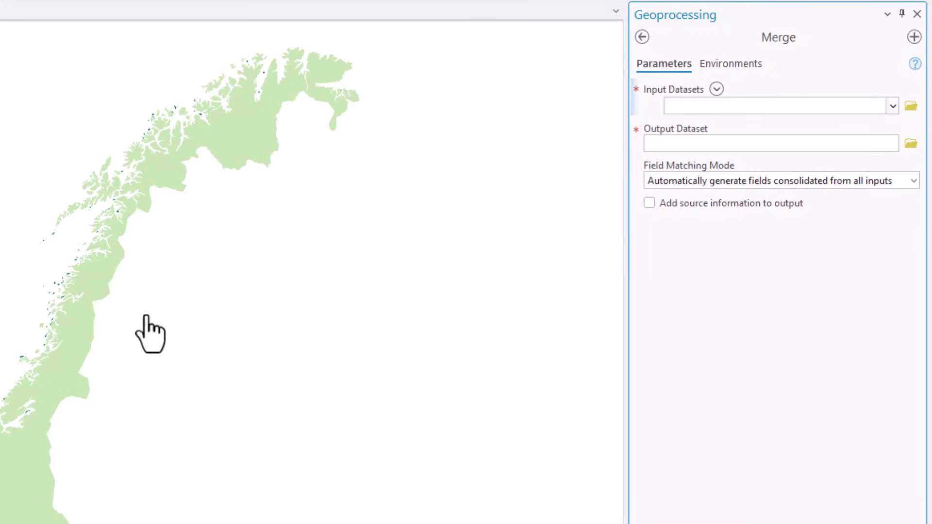
Add NorwayLand and NorwayMinorIslands as inputs, with output NorwayLand_Merge in norway.gdb
{"action": "left_click", "coordinate": [892, 106]}
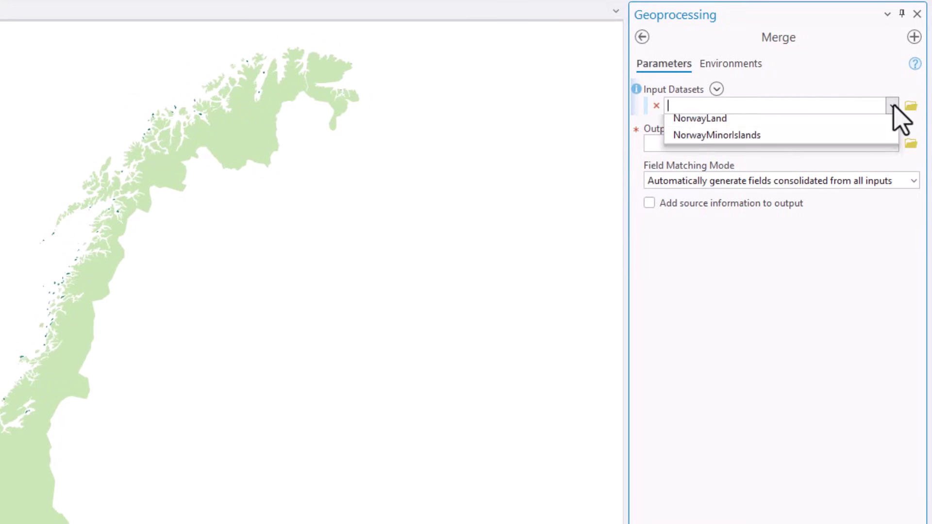
{"action": "left_click", "coordinate": [877, 125]}
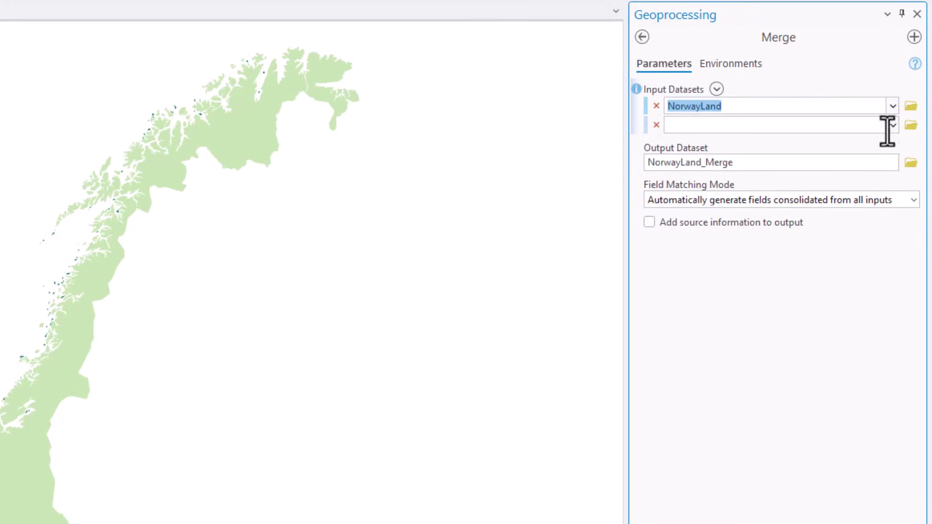
{"action": "left_click", "coordinate": [891, 128]}
{"action": "left_click", "coordinate": [876, 160]}
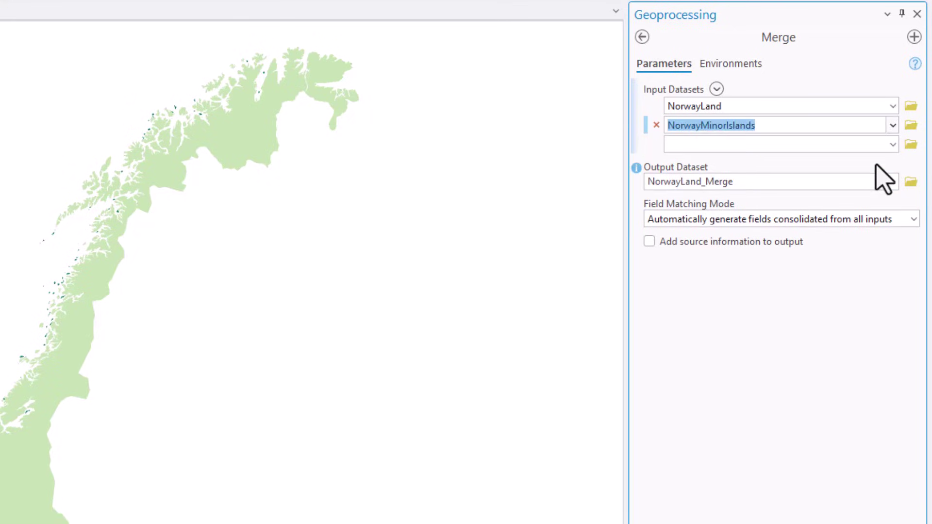
{"action": "left_click", "coordinate": [870, 182]}
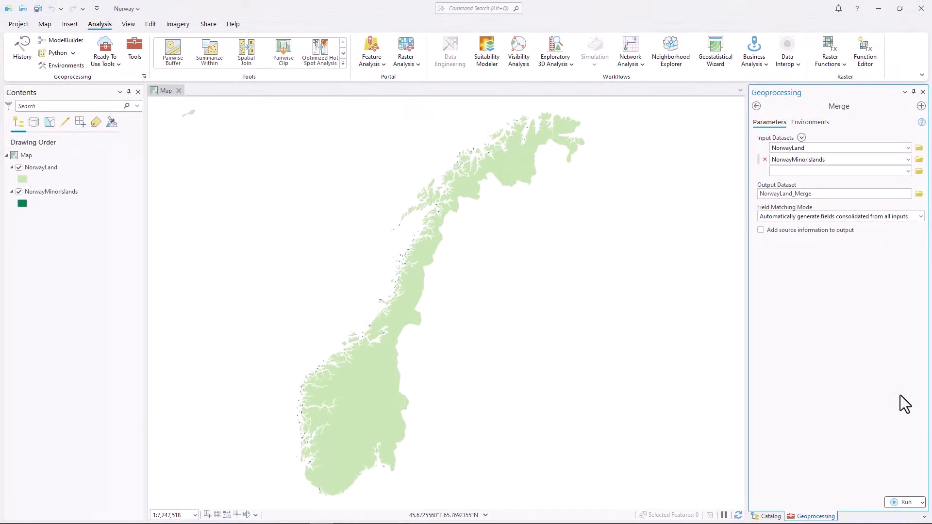
Run the merge, then hide the NorwayLand and NorwayMinorIslands layers
{"action": "left_click", "coordinate": [905, 502]}
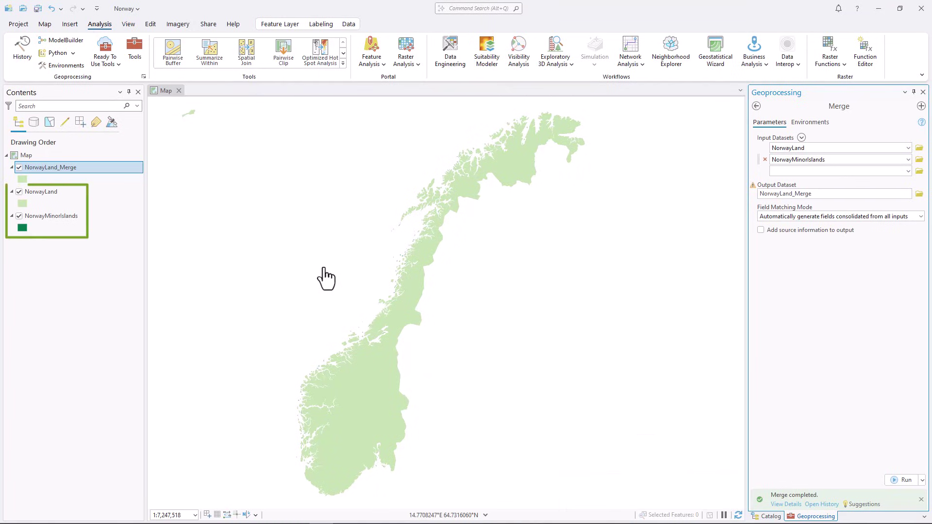
{"action": "left_click", "coordinate": [19, 192]}
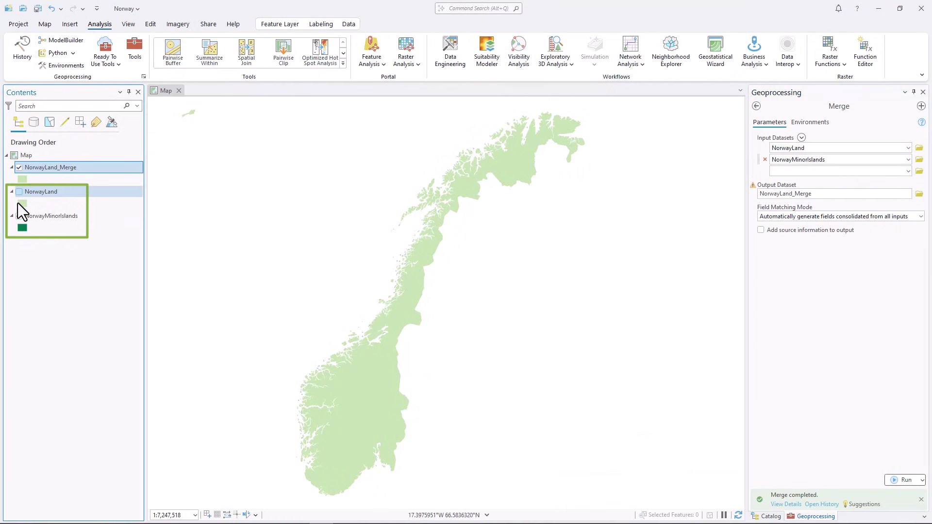
{"action": "left_click", "coordinate": [18, 216]}
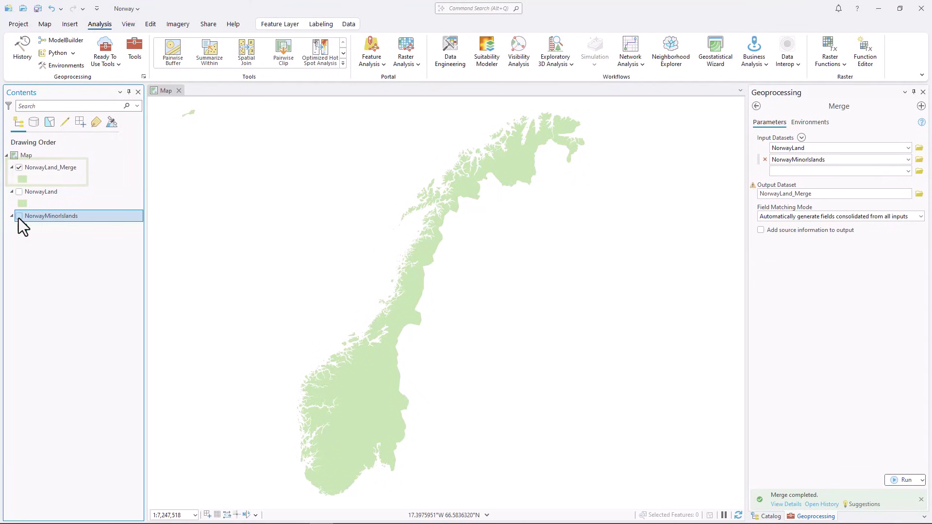
Open the NorwayLand_Merge attribute table and browse its 211 merged records
{"action": "right_click", "coordinate": [81, 167]}
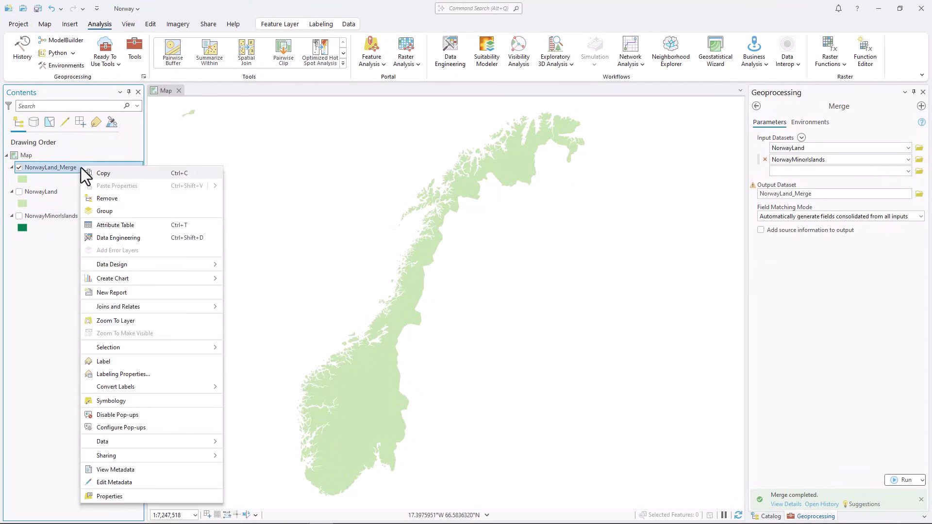
{"action": "left_click", "coordinate": [123, 225]}
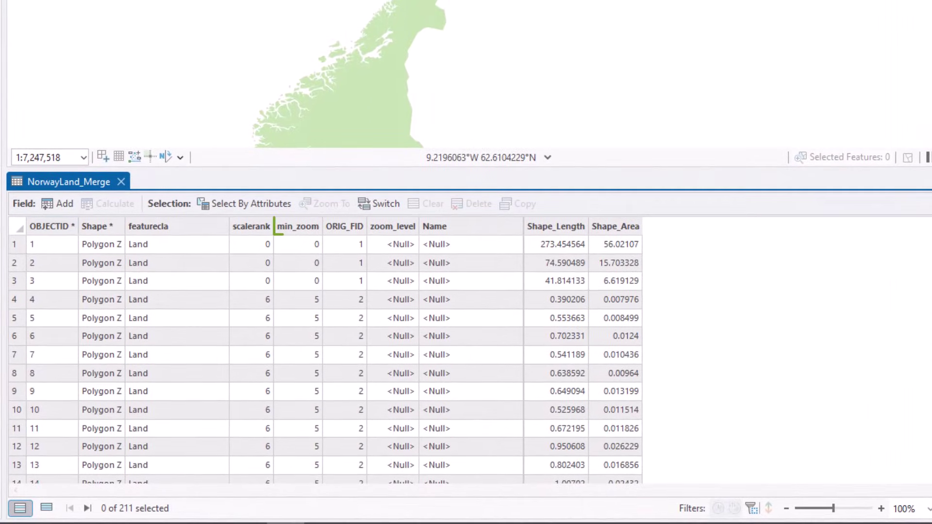
{"action": "left_click", "coordinate": [48, 244]}
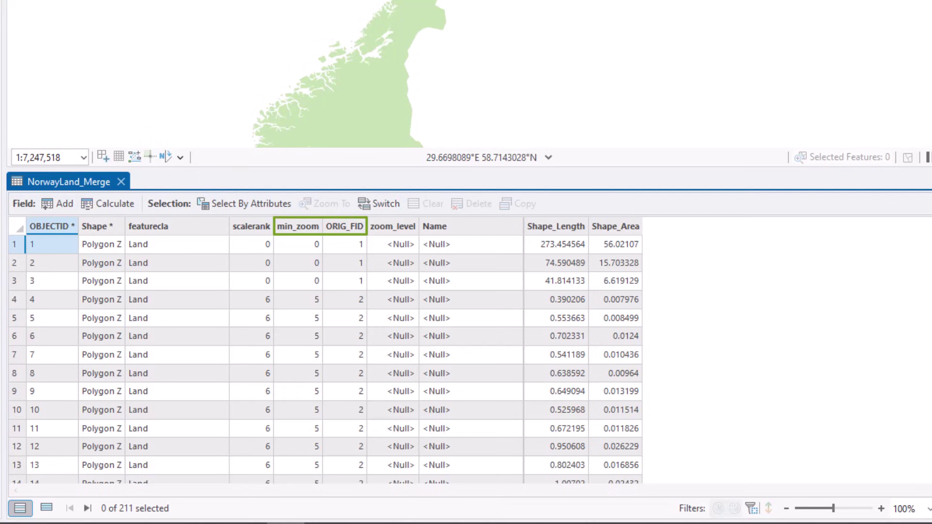
{"action": "scroll", "coordinate": [325, 359], "scroll_direction": "down", "scroll_amount": 15}
{"action": "scroll", "coordinate": [325, 359], "scroll_direction": "down", "scroll_amount": 20}
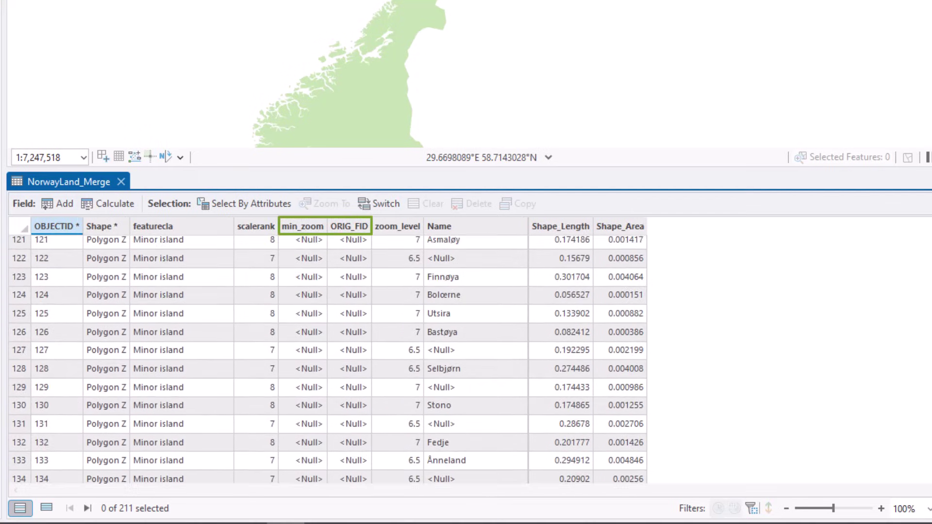
{"action": "scroll", "coordinate": [325, 359], "scroll_direction": "up", "scroll_amount": 3}
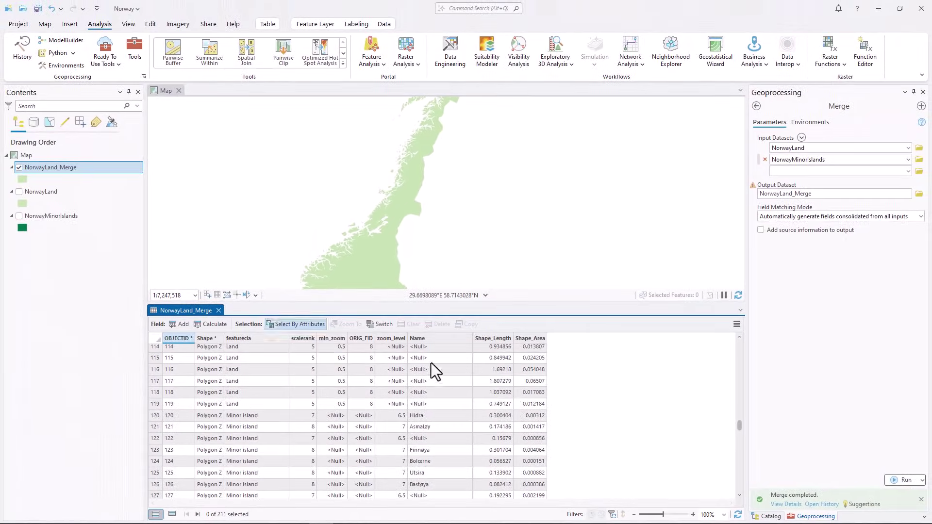
Swap the merge table for the NorwayLand and NorwayMinorIslands tables, stacked in a horizontal tab group
{"action": "left_click", "coordinate": [197, 282]}
{"action": "right_click", "coordinate": [72, 191]}
{"action": "left_click", "coordinate": [104, 154]}
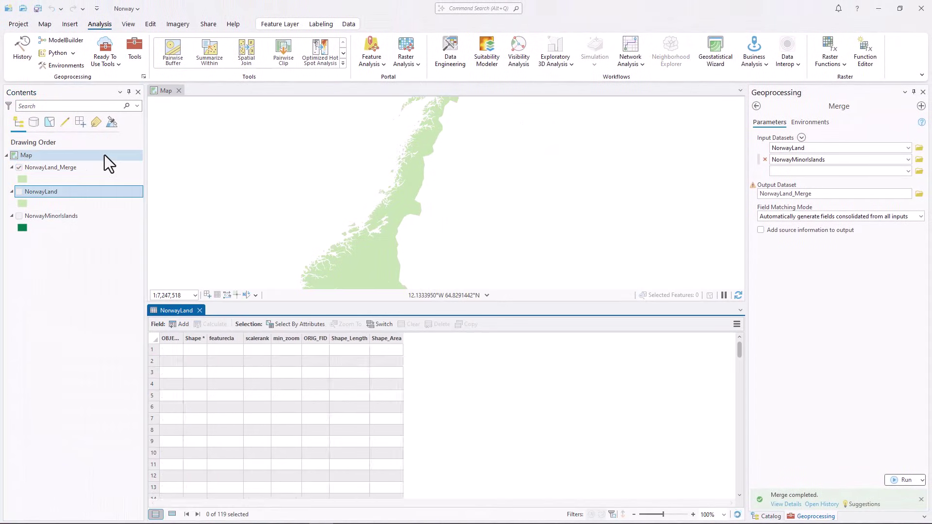
{"action": "right_click", "coordinate": [95, 216]}
{"action": "left_click", "coordinate": [112, 172]}
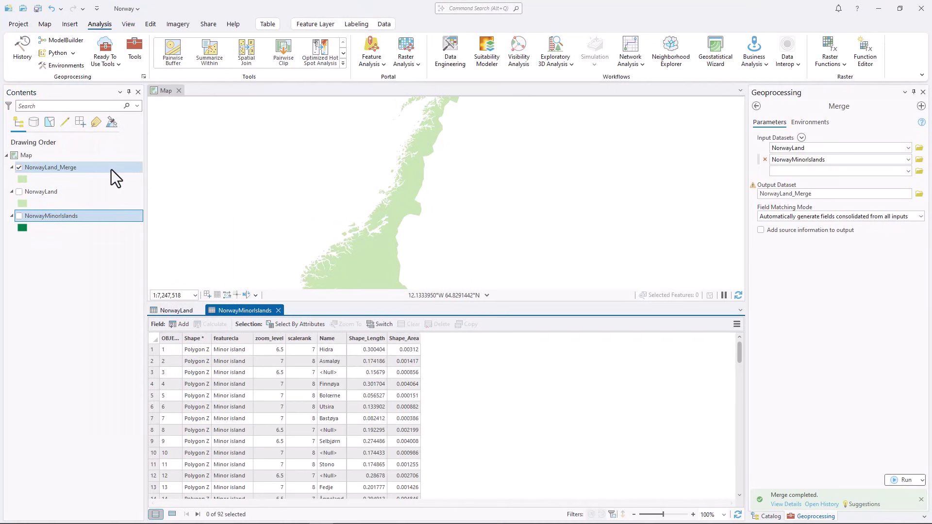
{"action": "right_click", "coordinate": [243, 308]}
{"action": "left_click", "coordinate": [312, 395]}
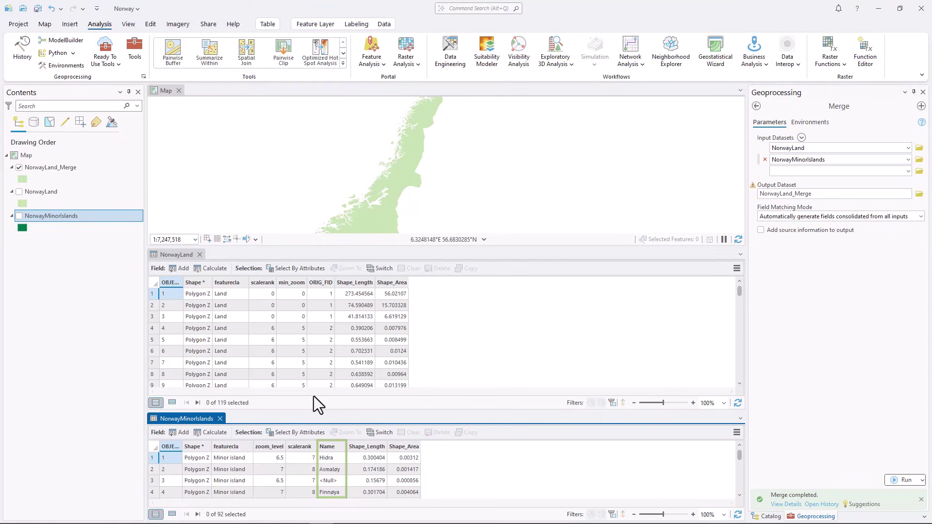
Set Field Matching Mode to 'Use the field map to reconcile field differences' and edit the field map
{"action": "left_click", "coordinate": [921, 217]}
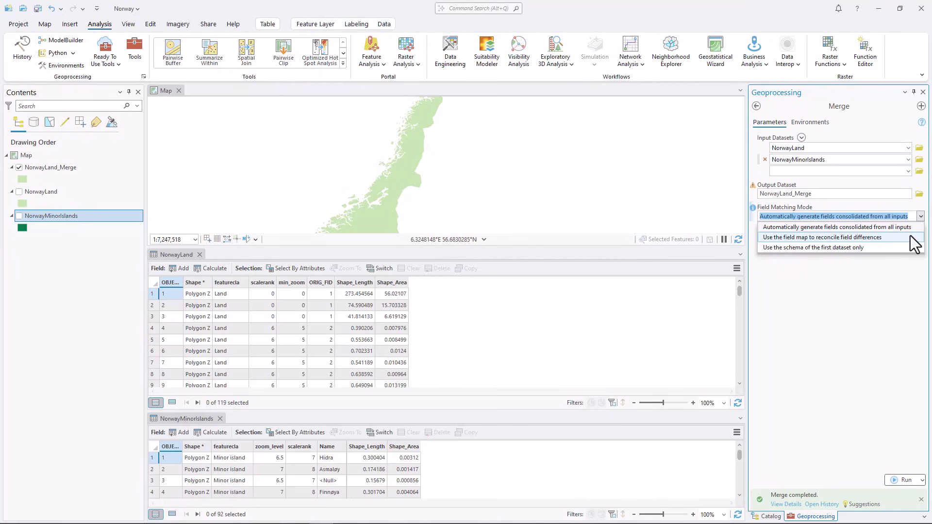
{"action": "left_click", "coordinate": [911, 237]}
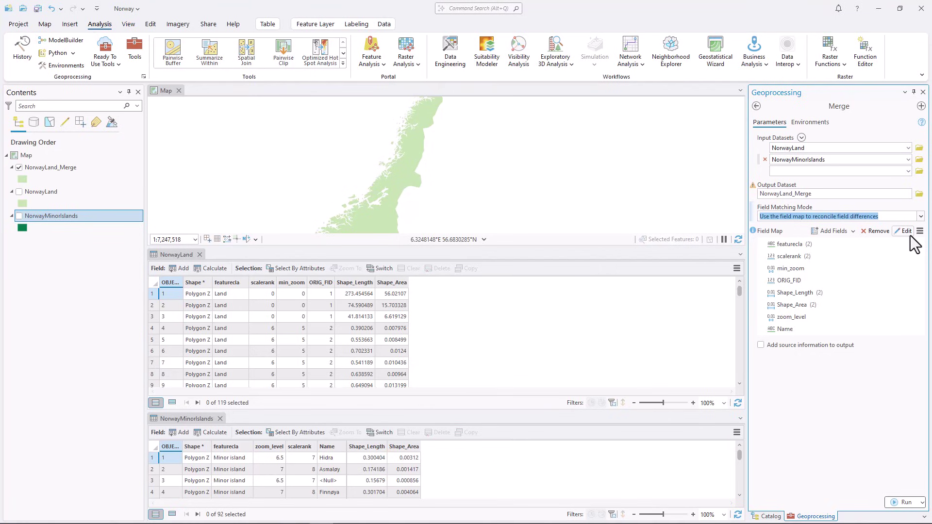
{"action": "left_click", "coordinate": [906, 232]}
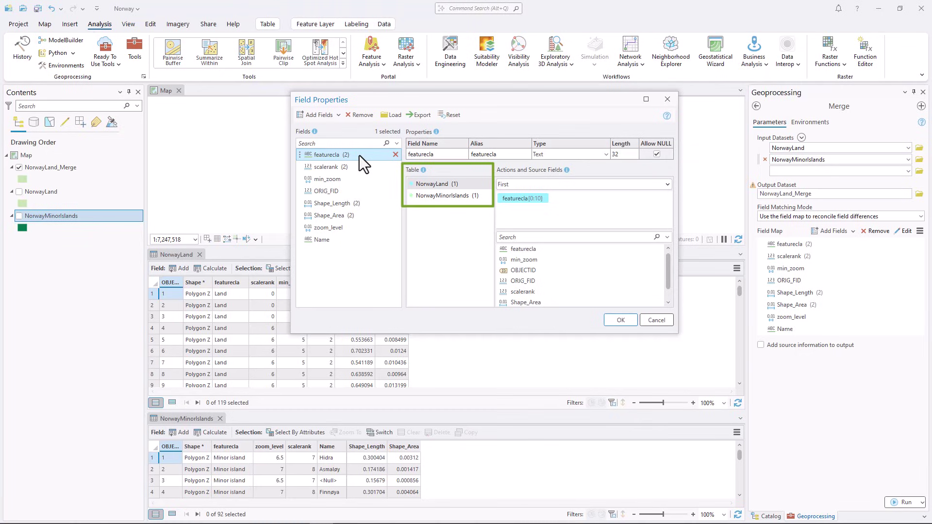
Rename the featurecla field's name and alias to 'type'
{"action": "double_click", "coordinate": [416, 154]}
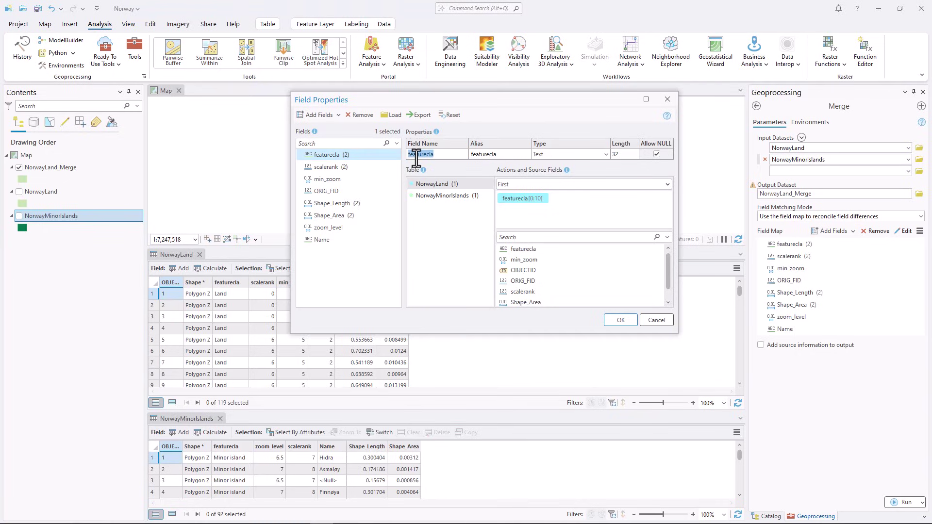
{"action": "type", "text": "type"}
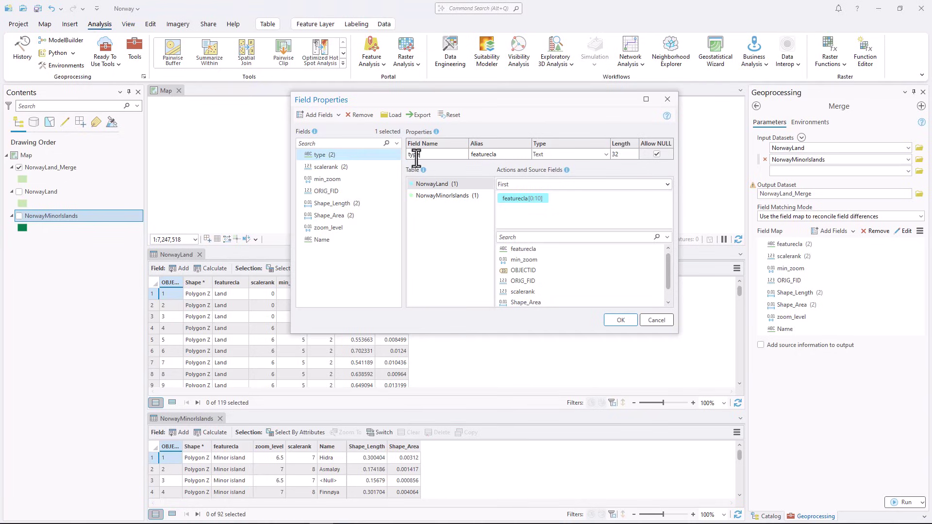
{"action": "key", "text": "Tab"}
{"action": "type", "text": "type"}
Add NorwayMinorIslands' zoom_level as a source for the min_zoom field
{"action": "left_click", "coordinate": [378, 180]}
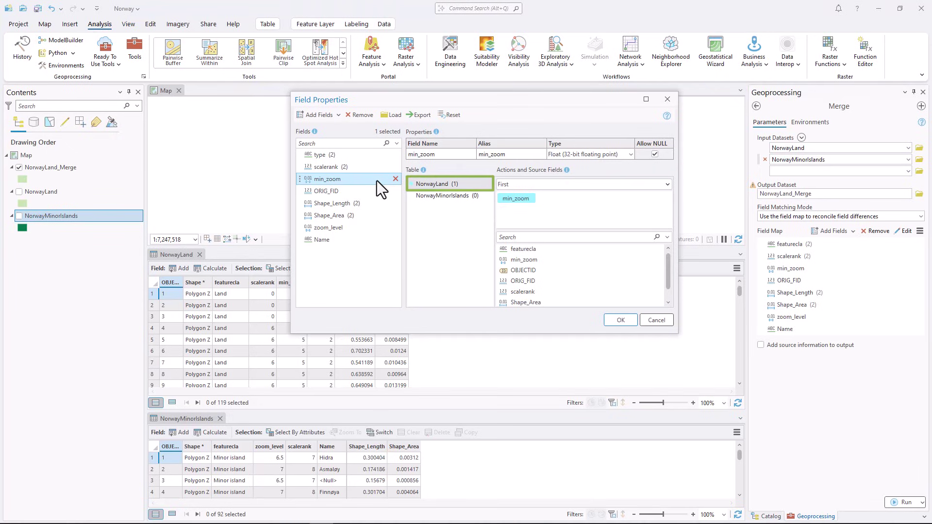
{"action": "left_click", "coordinate": [418, 198]}
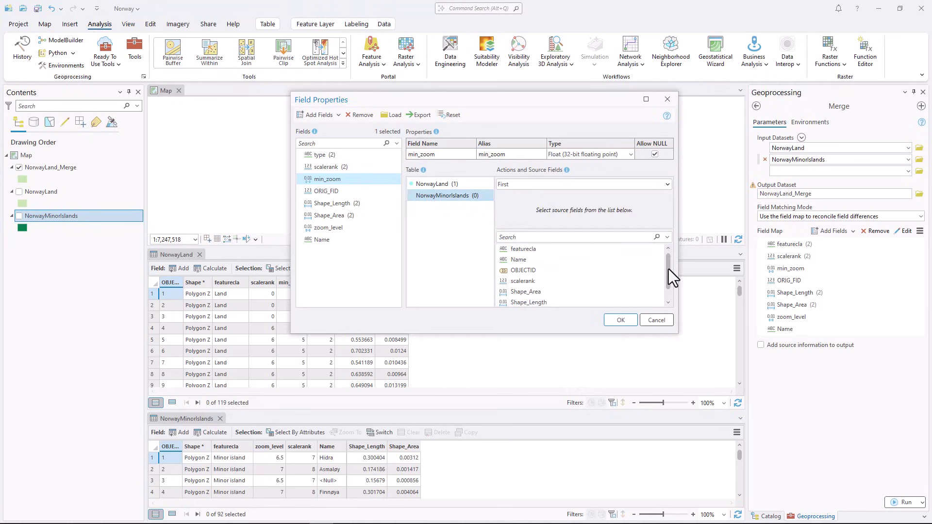
{"action": "scroll", "coordinate": [668, 270], "scroll_direction": "down", "scroll_amount": 1}
{"action": "left_click", "coordinate": [655, 302]}
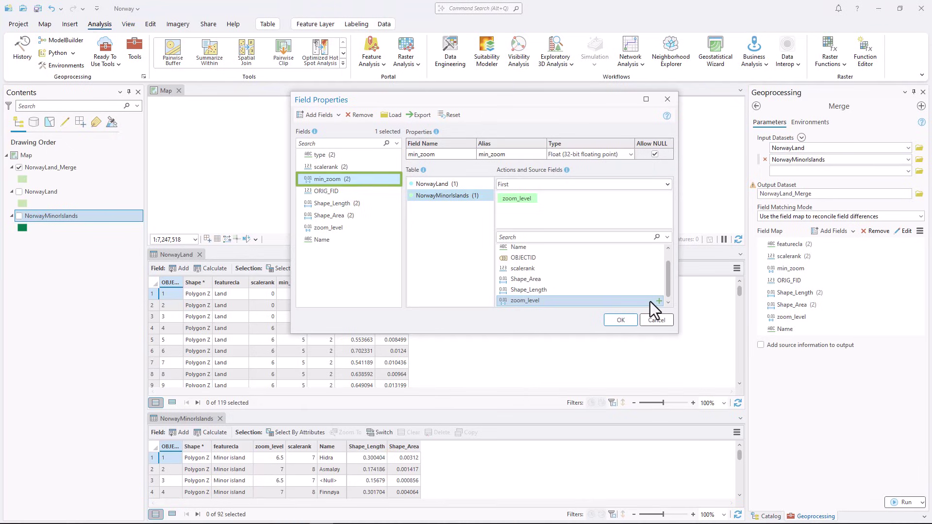
Remove ORIG_FID and zoom_level from the output fields, check Name, and apply the field map
{"action": "left_click", "coordinate": [365, 193]}
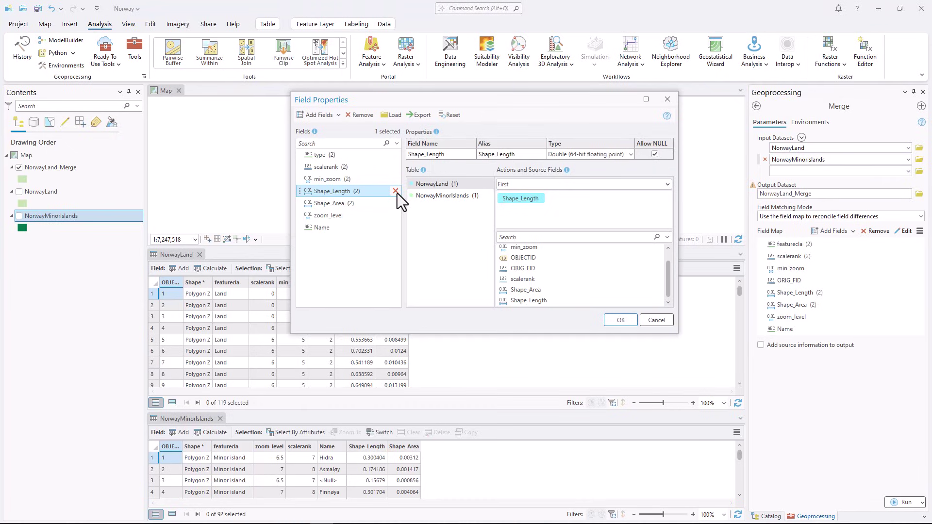
{"action": "left_click", "coordinate": [396, 216]}
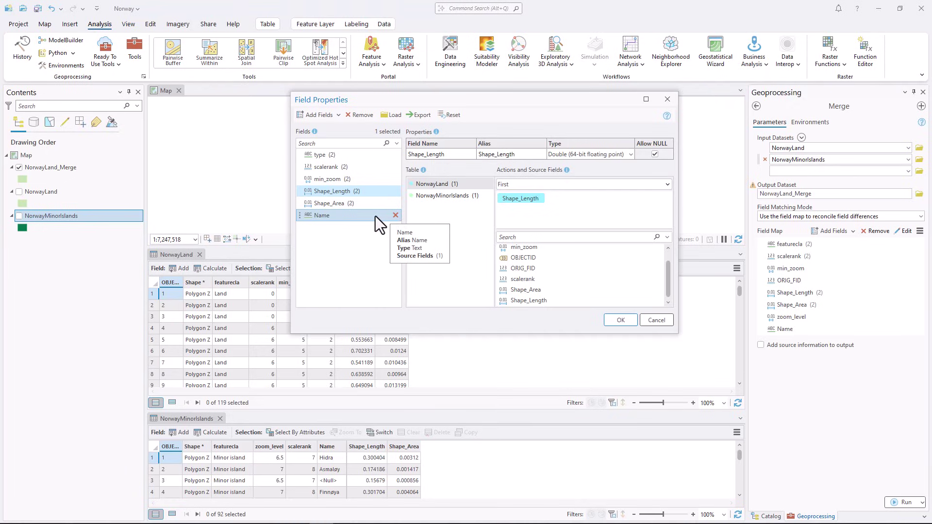
{"action": "left_click", "coordinate": [374, 216]}
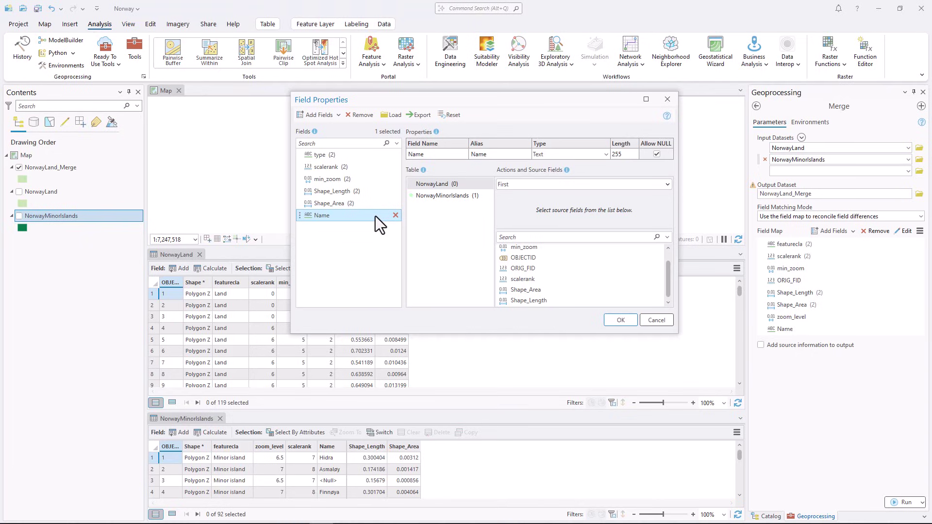
{"action": "left_click", "coordinate": [619, 320]}
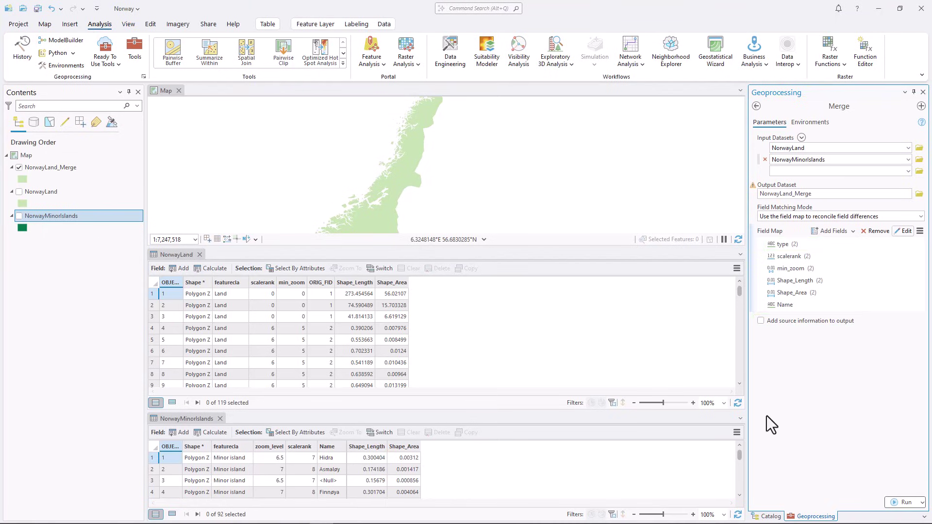
Re-run the merge with the edited field map and close both source attribute tables
{"action": "left_click", "coordinate": [911, 507]}
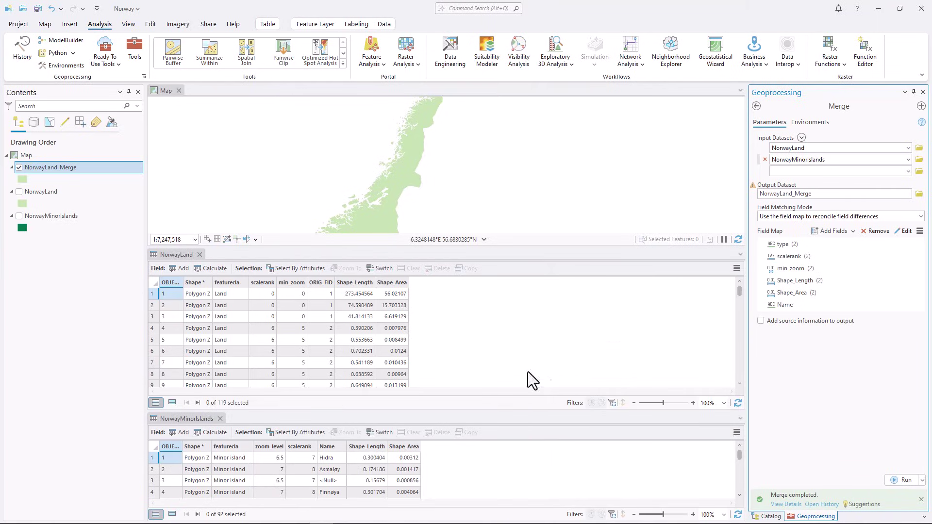
{"action": "left_click", "coordinate": [202, 255]}
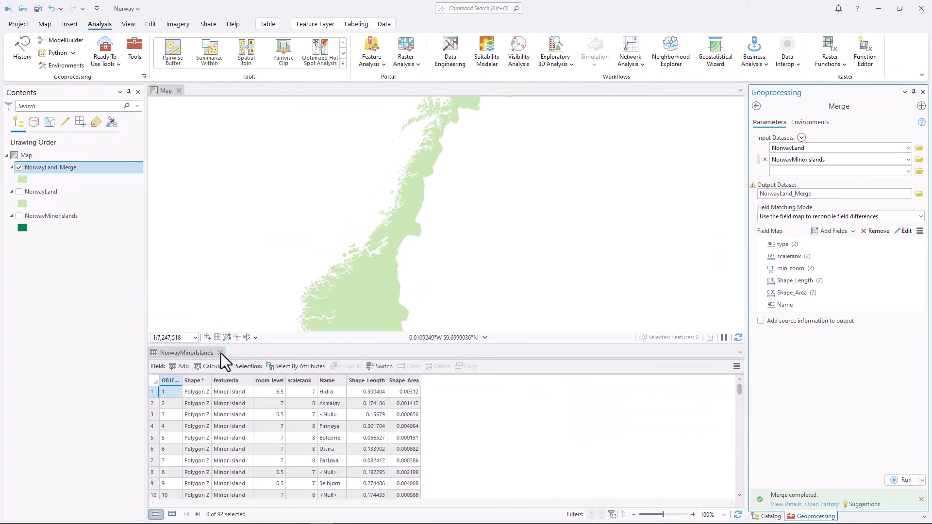
{"action": "left_click", "coordinate": [221, 353]}
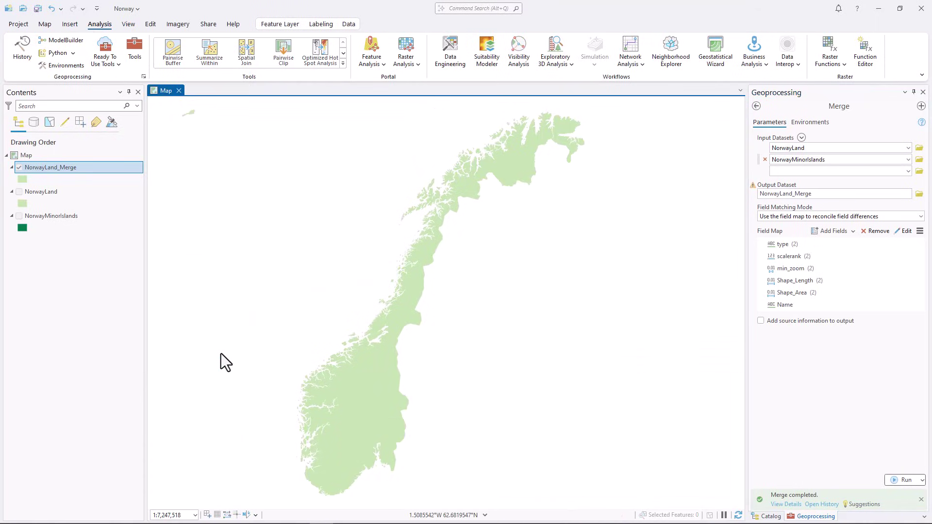
Open the NorwayLand_Merge attribute table and scroll to the Minor island rows around record 120
{"action": "right_click", "coordinate": [82, 169]}
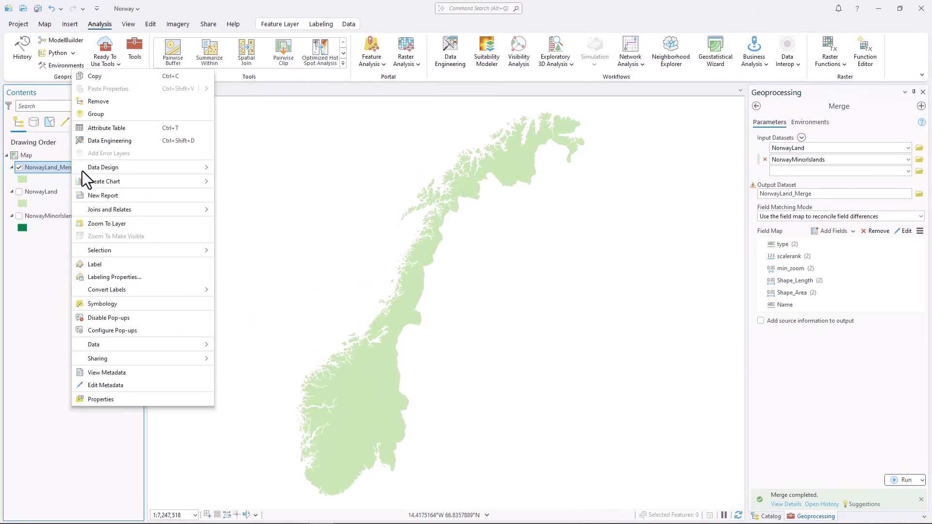
{"action": "left_click", "coordinate": [106, 129]}
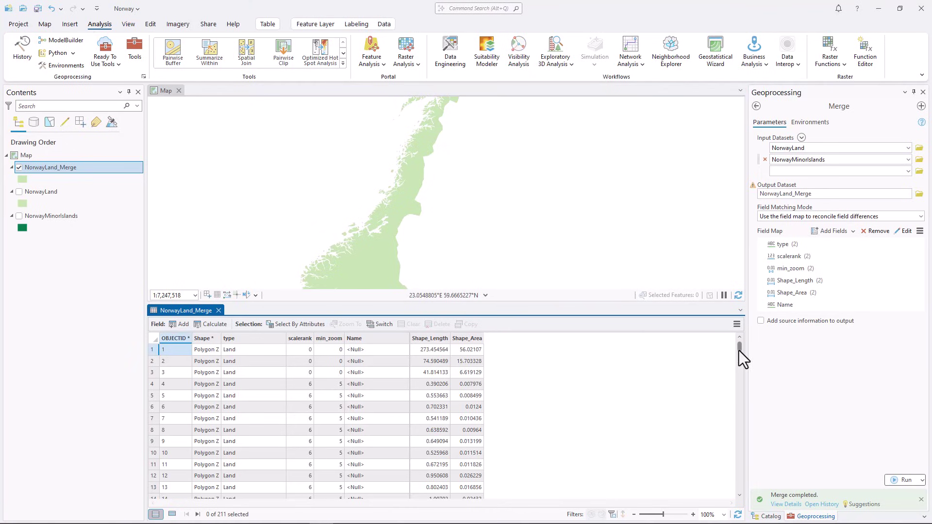
{"action": "left_click_drag", "start_coordinate": [739, 350], "coordinate": [748, 427]}
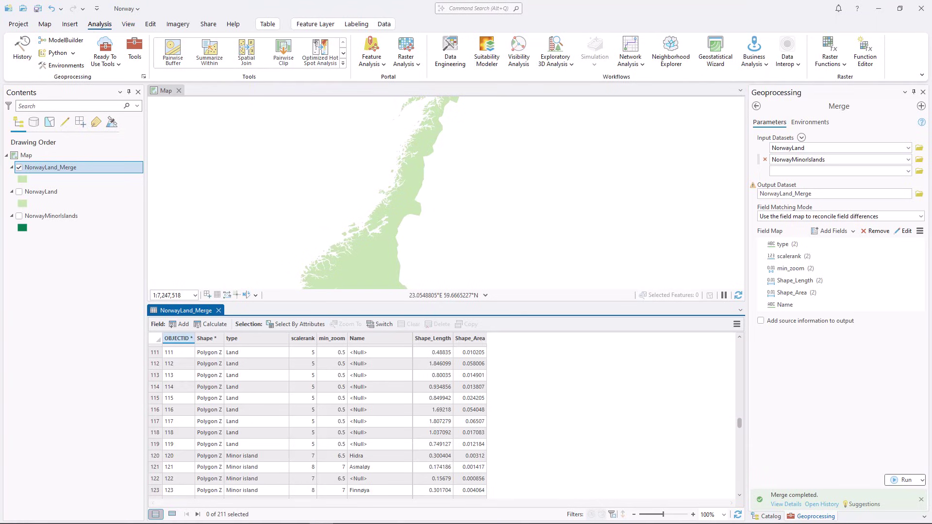